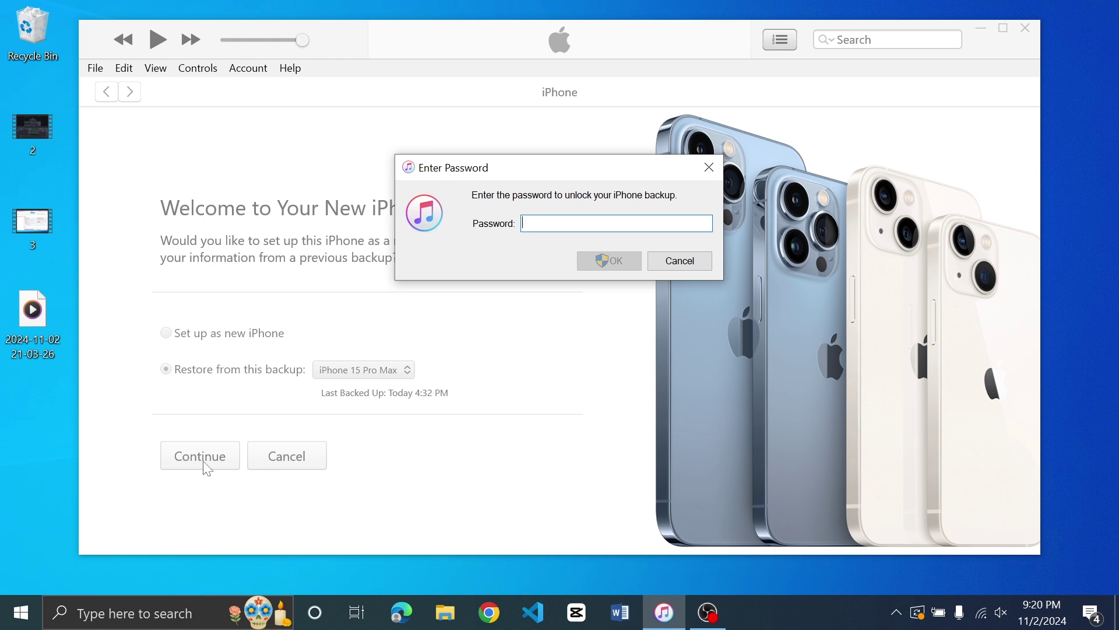
- Submit the unlock password for the iPhone backup and dismiss the restore error
left_click(606, 260)
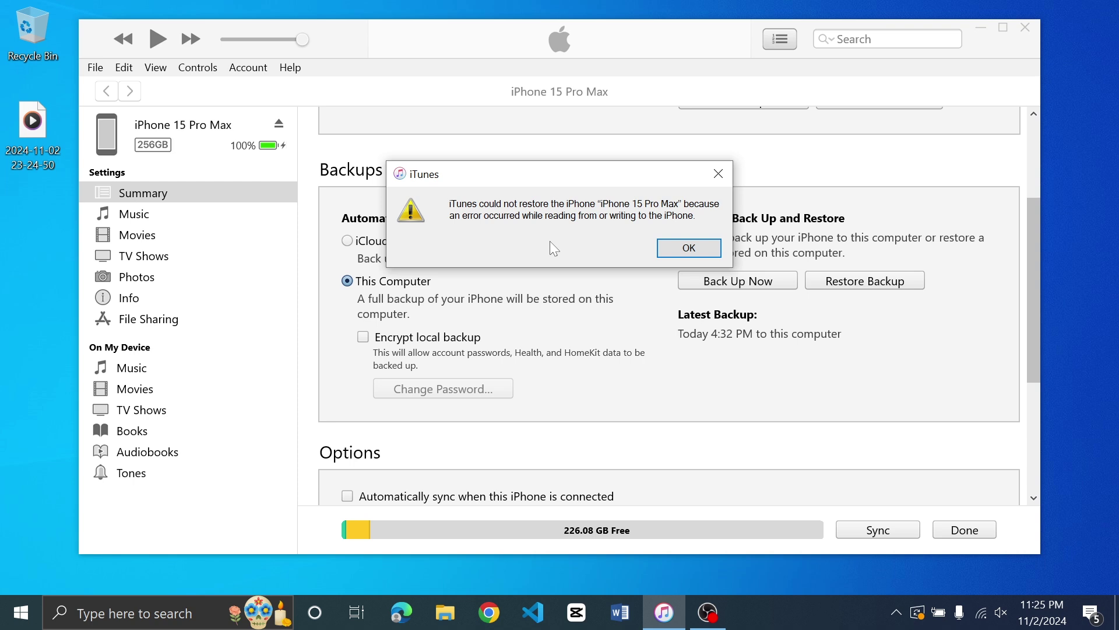
left_click(679, 250)
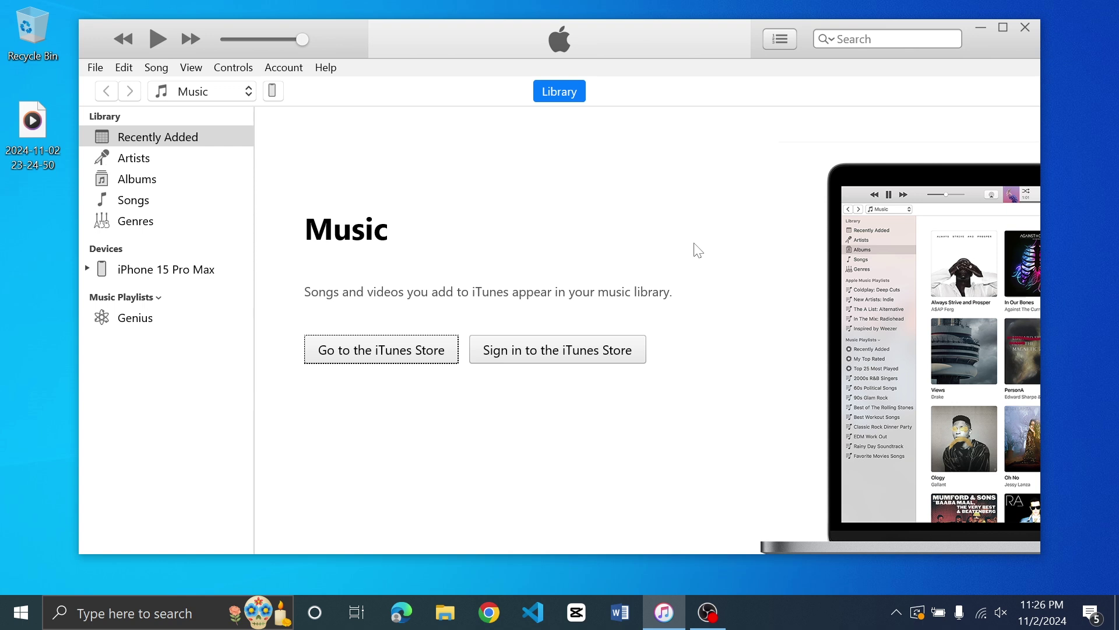
- Search Windows for %appdata% and open the matching file folder
left_click(157, 615)
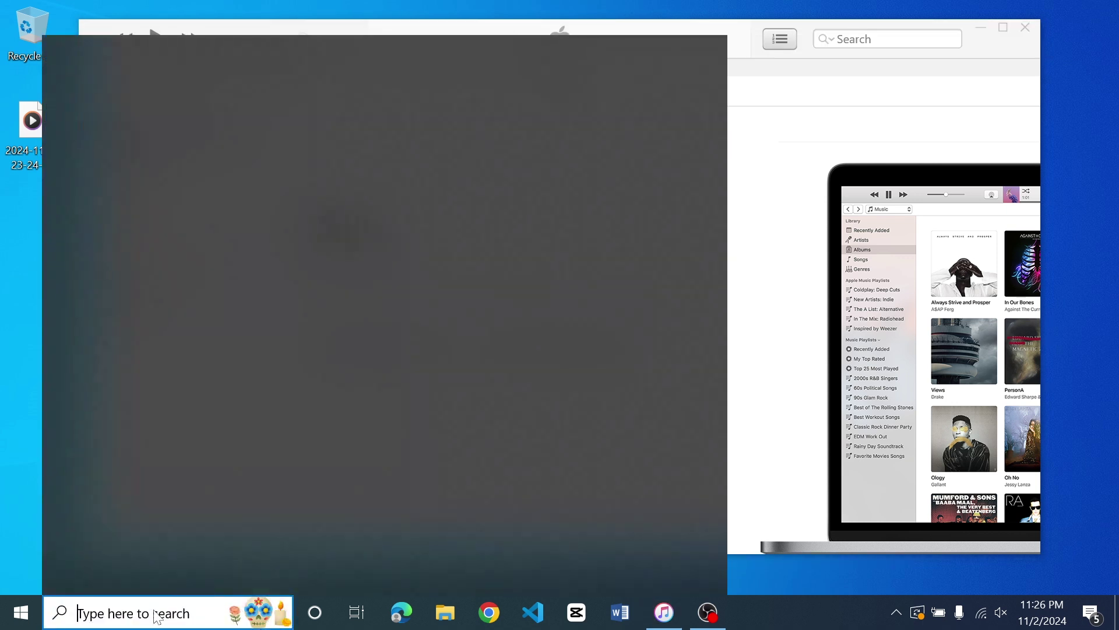
type("%ap")
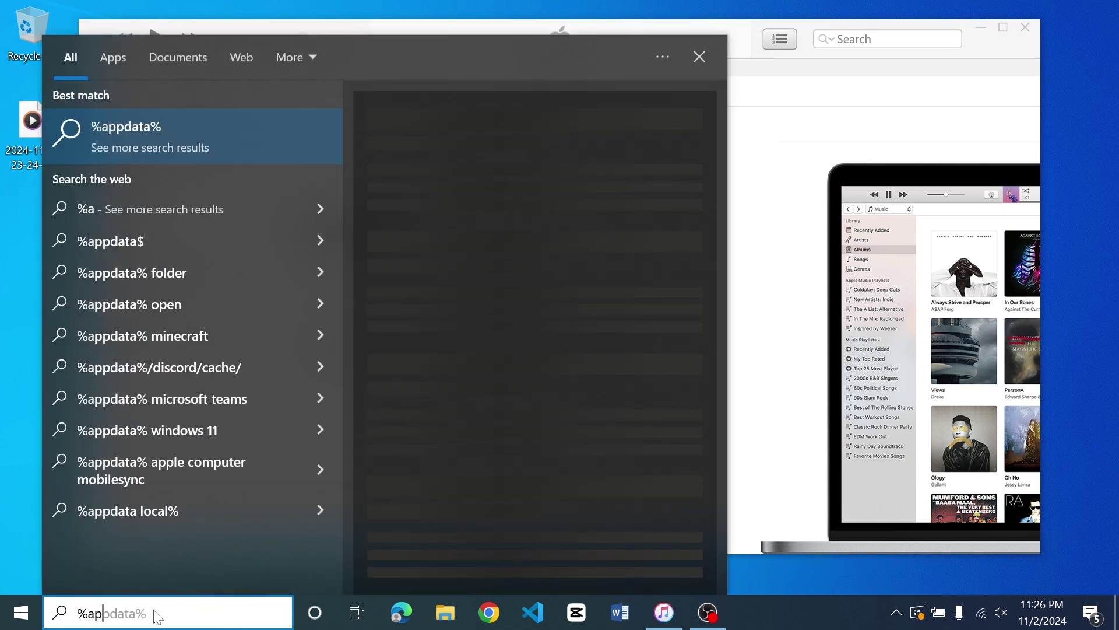
type("pdata%")
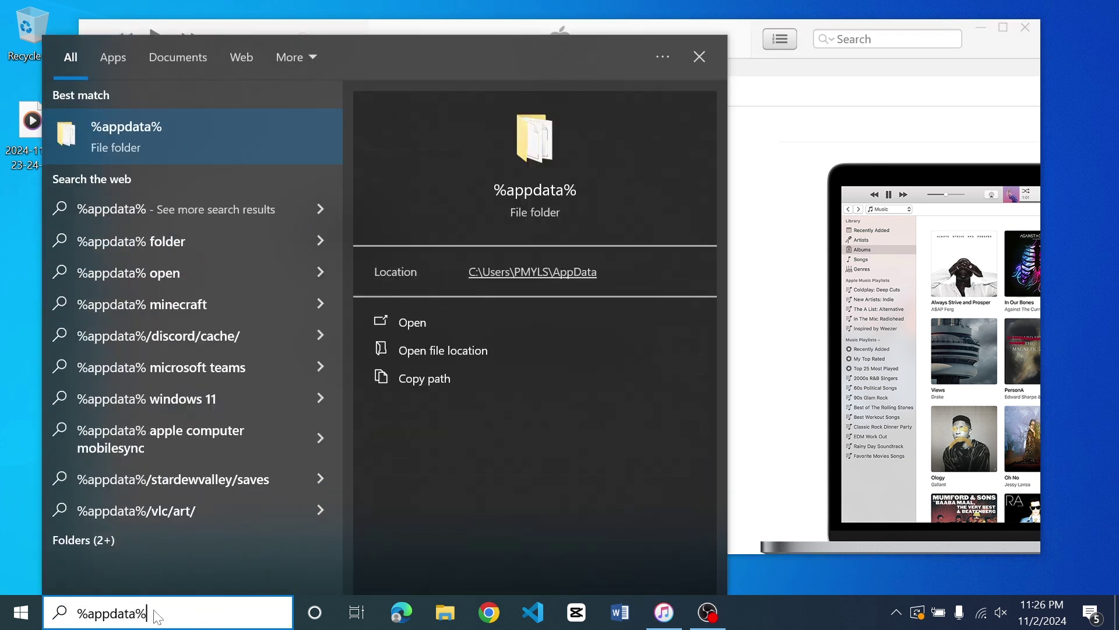
left_click(187, 134)
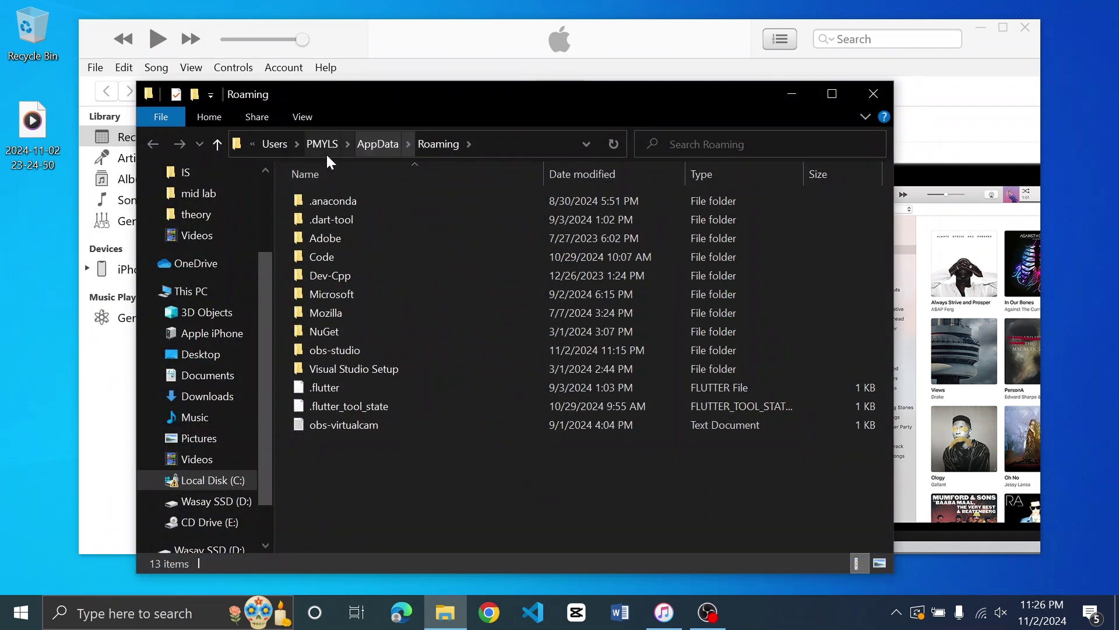
- Go up from Roaming to the user profile folder and open Apple\MobileSync\Backup
left_click(382, 148)
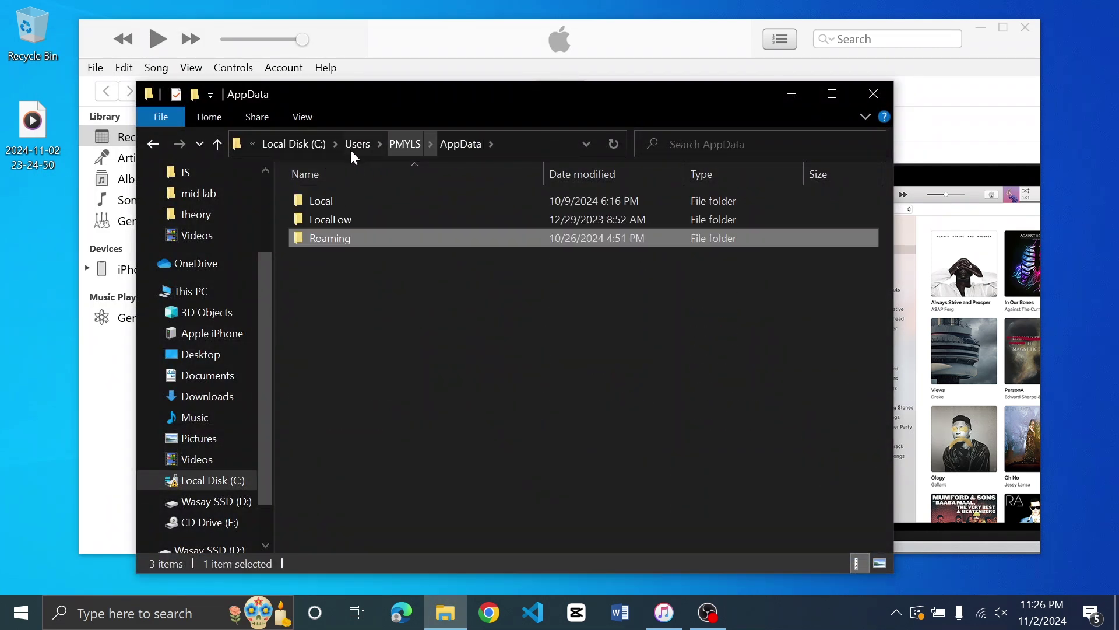
left_click(405, 145)
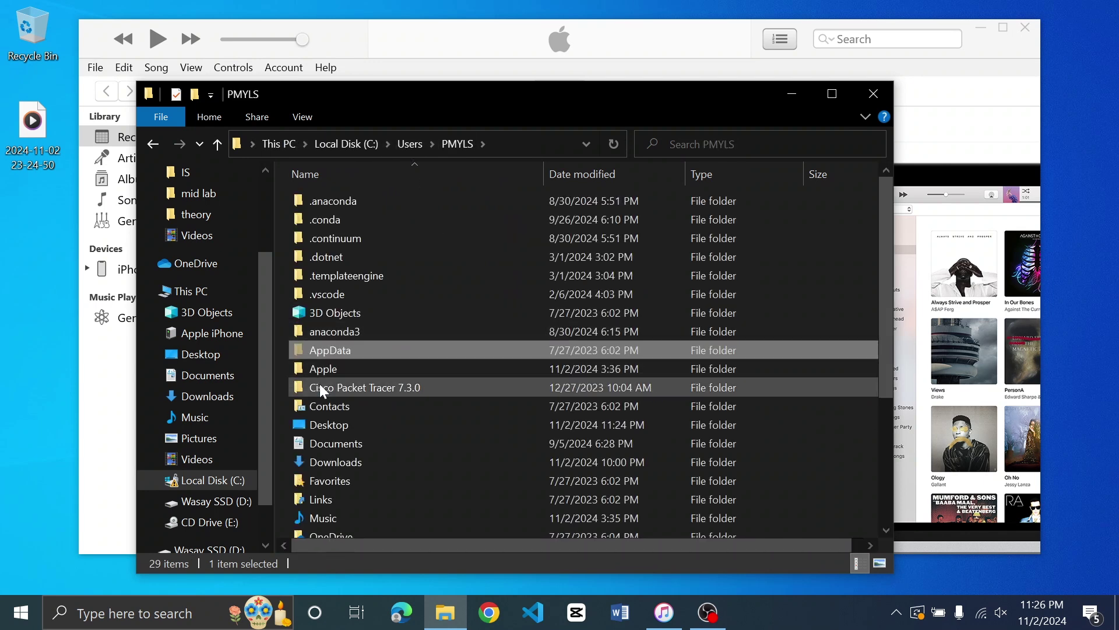
double_click(362, 366)
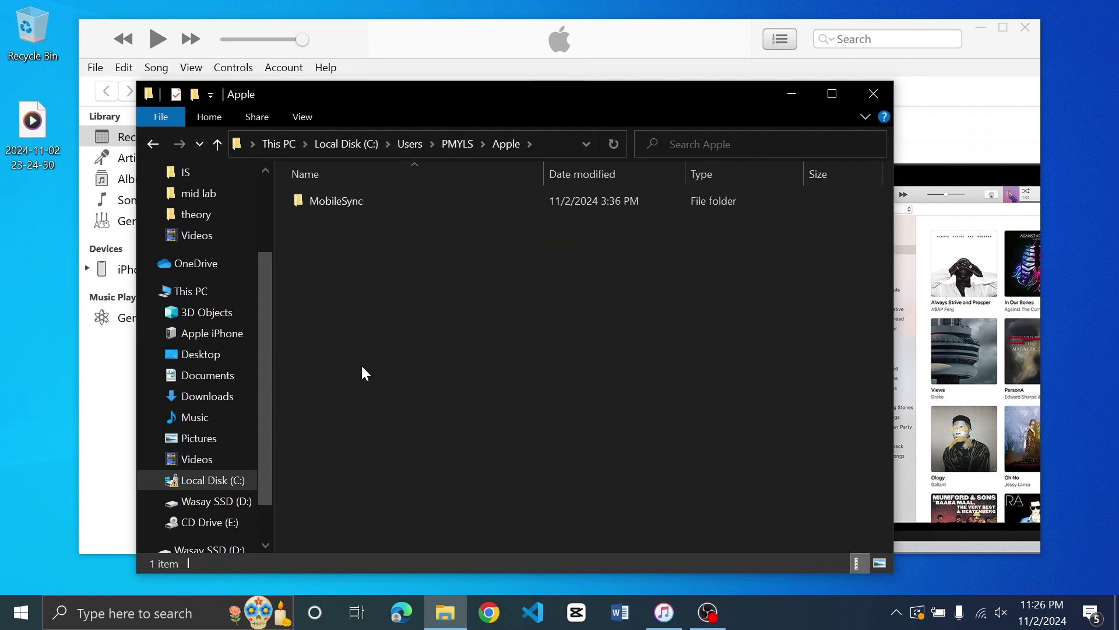
double_click(373, 202)
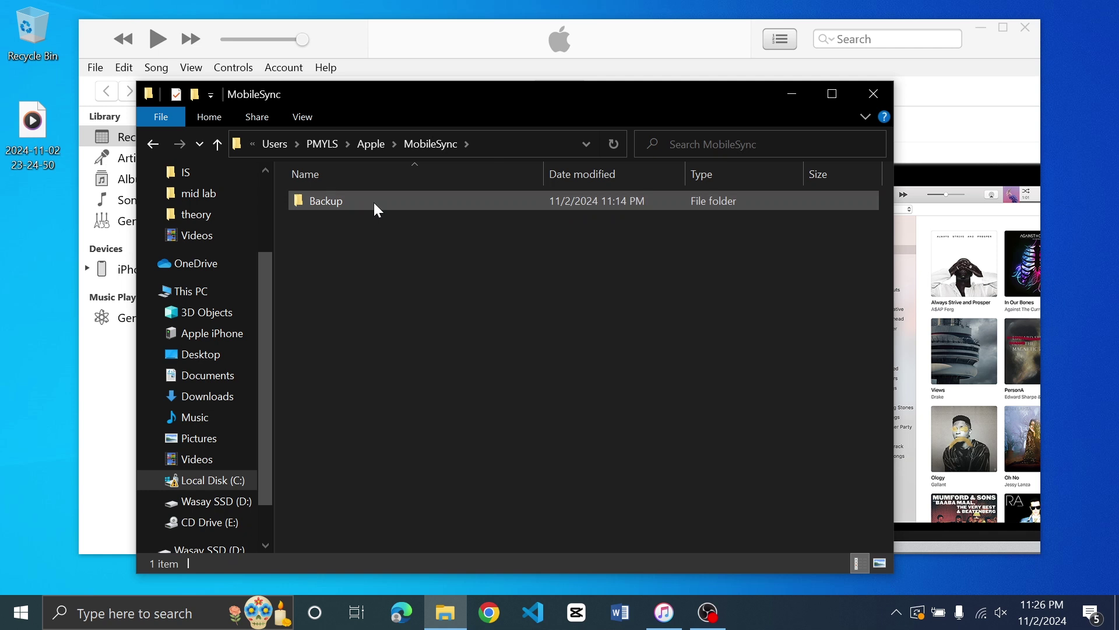
left_click(375, 204)
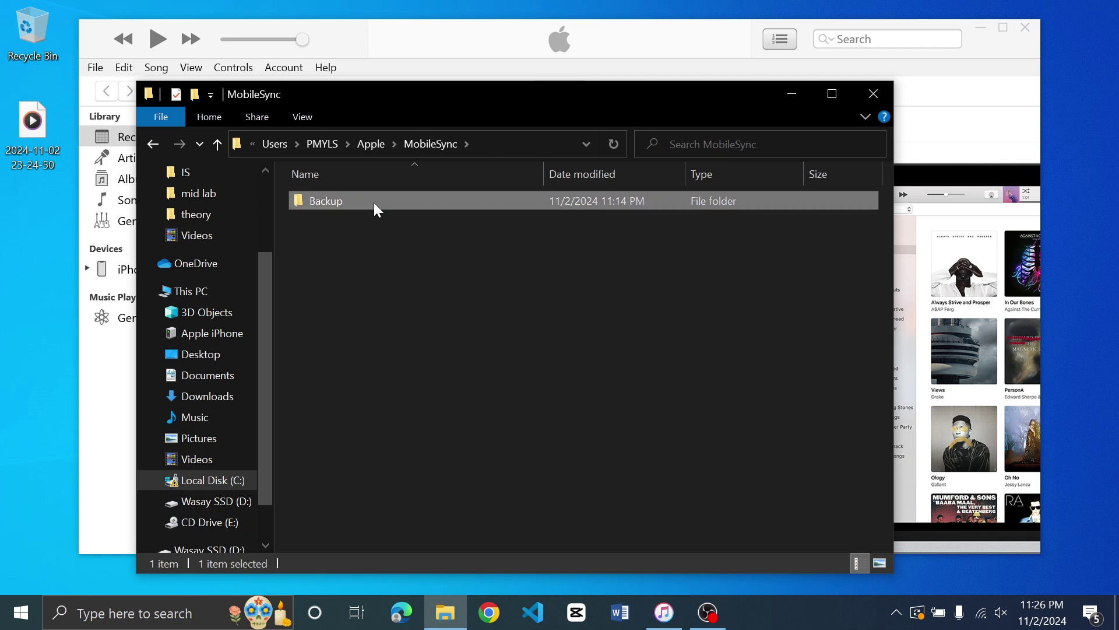
double_click(373, 201)
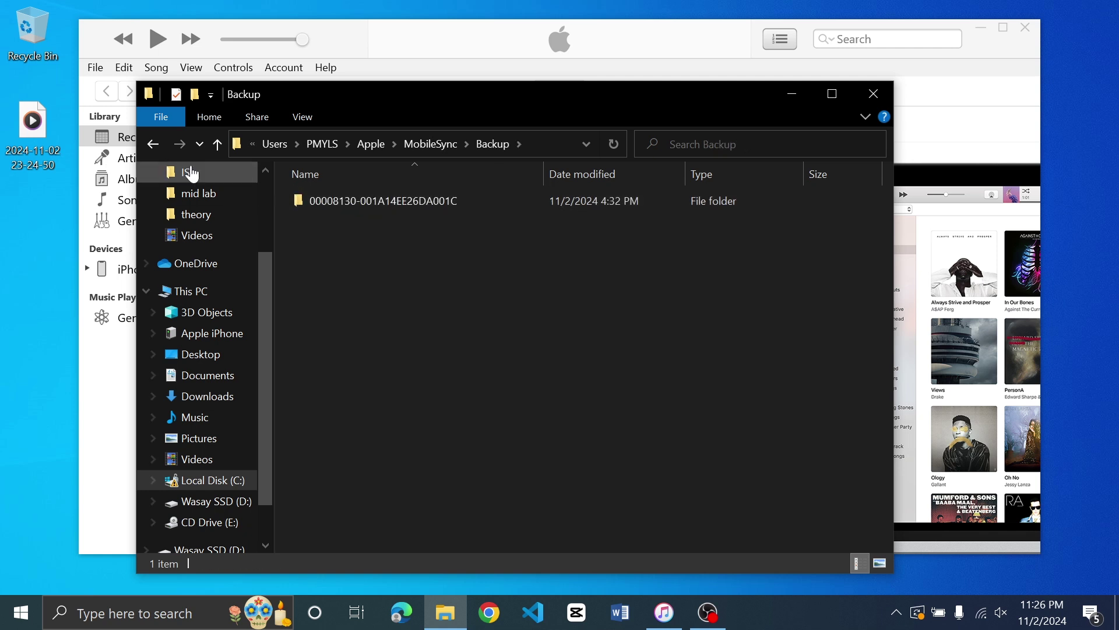
- Move the Backup folder out of MobileSync to the root of the D: drive
left_click(153, 144)
right_click(357, 205)
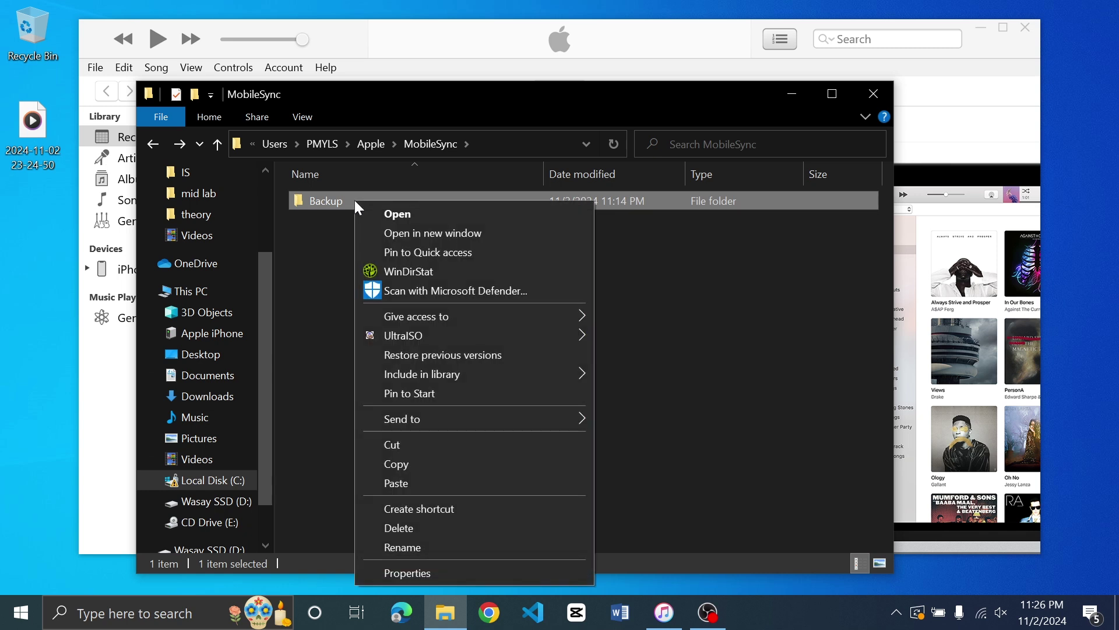
left_click(403, 444)
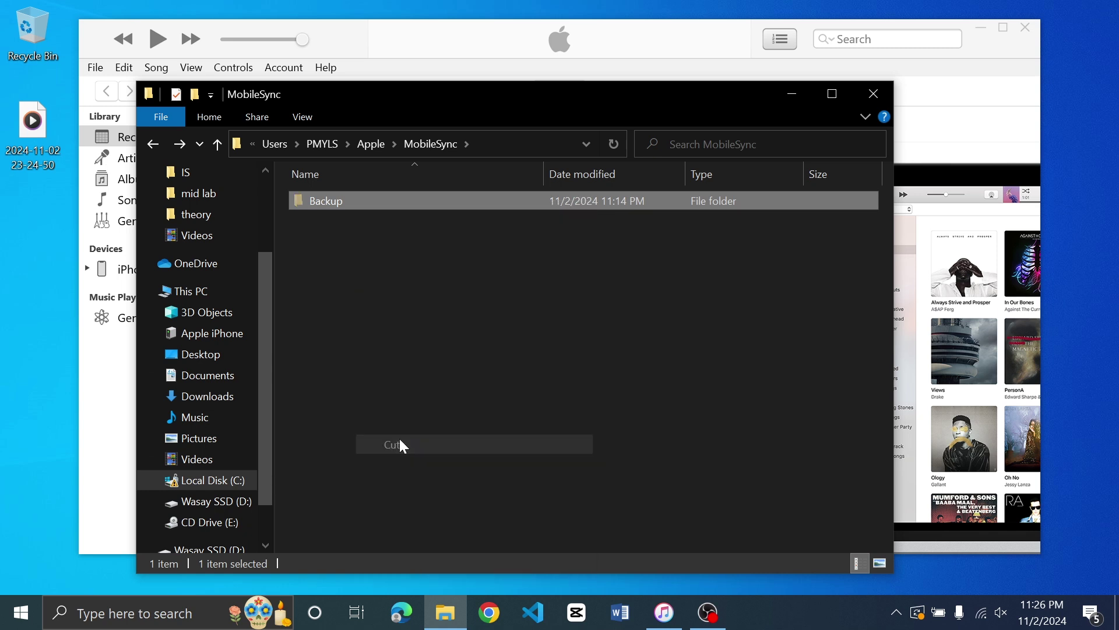
left_click(204, 503)
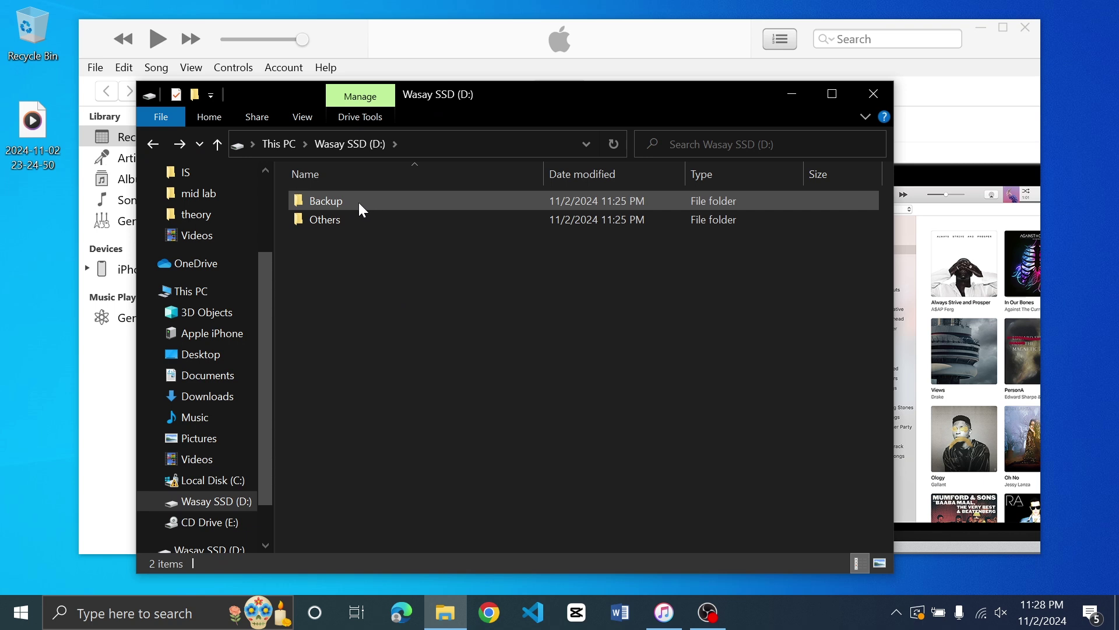
- Return to the MobileSync folder and copy its full path
left_click(154, 146)
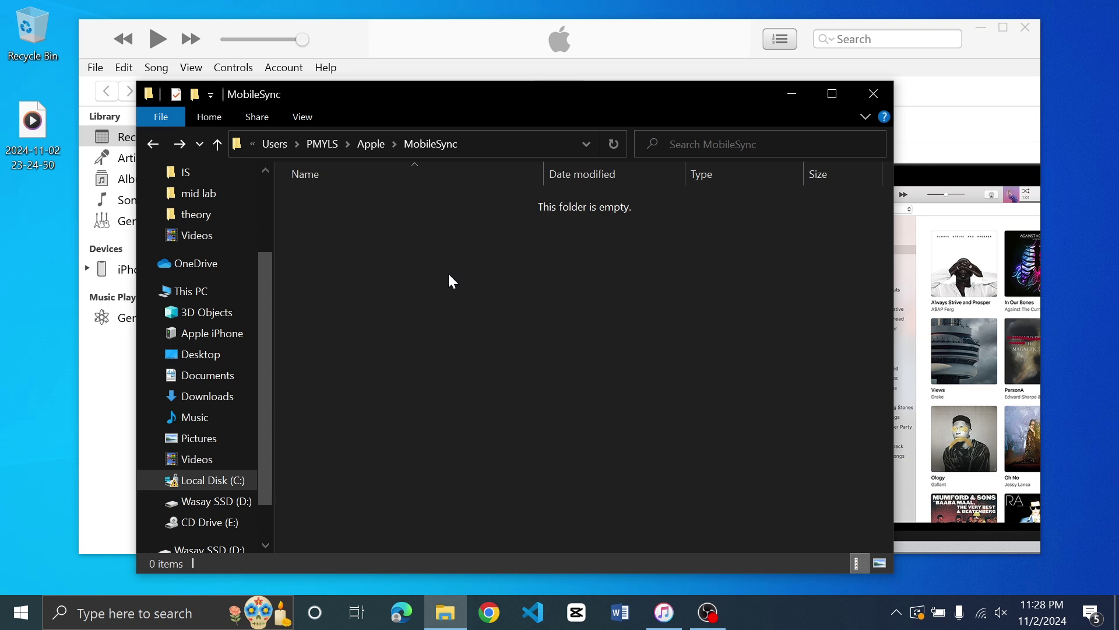
left_click(512, 141)
right_click(466, 135)
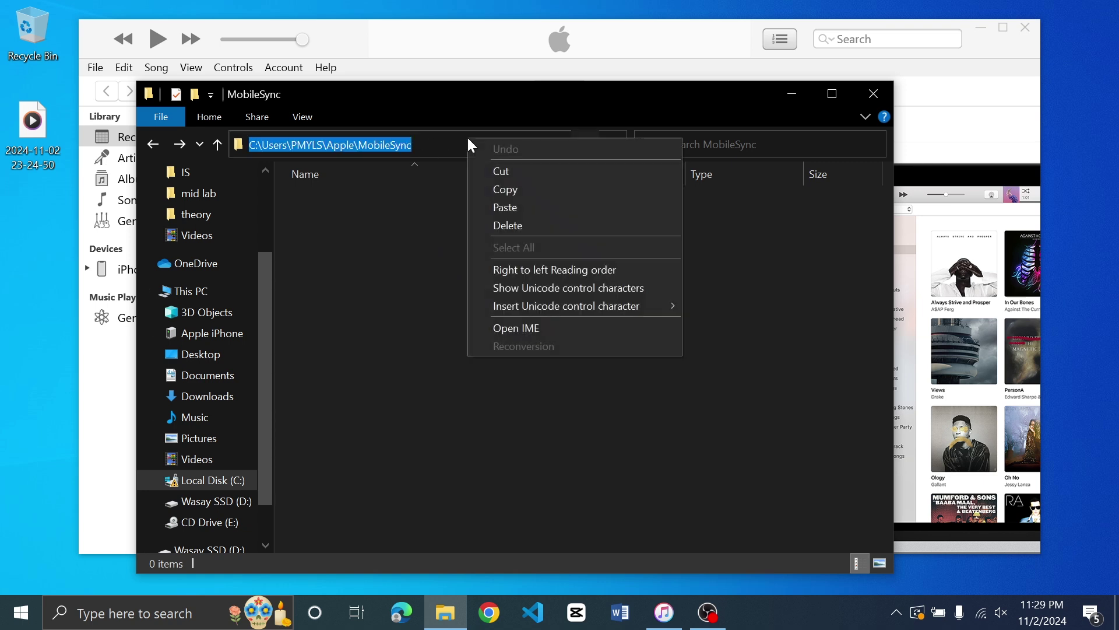
left_click(515, 184)
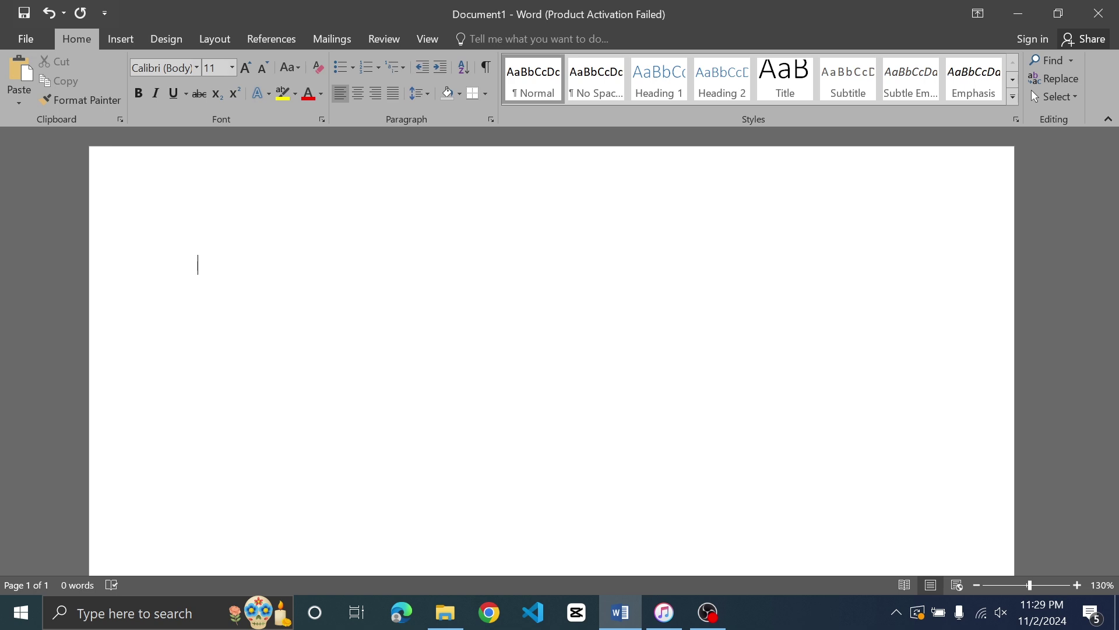
- In a blank Word document, write mklink /J followed by the copied MobileSync path in quotation marks
type("mklink /")
key("Caps_Lock")
type("J")
key("Caps_Lock")
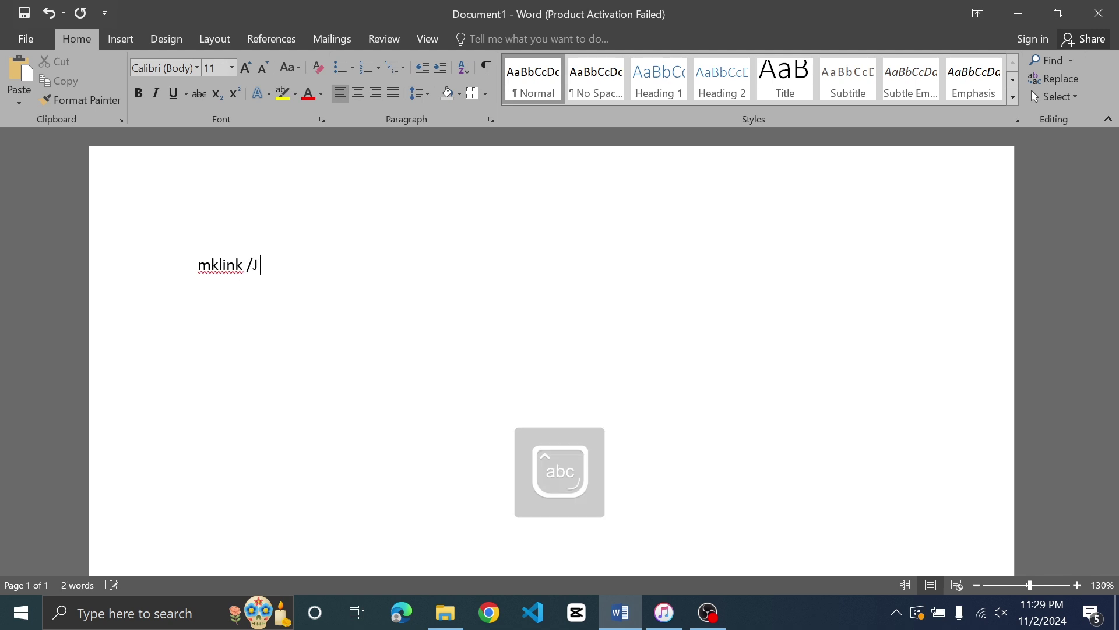
type("\"\"")
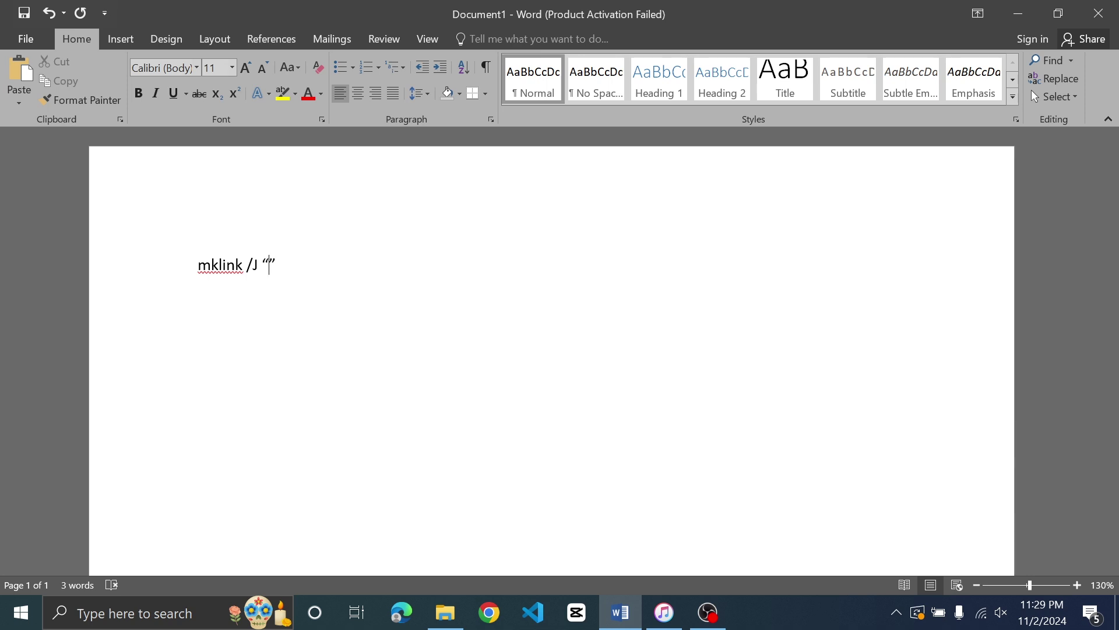
key("ctrl+v")
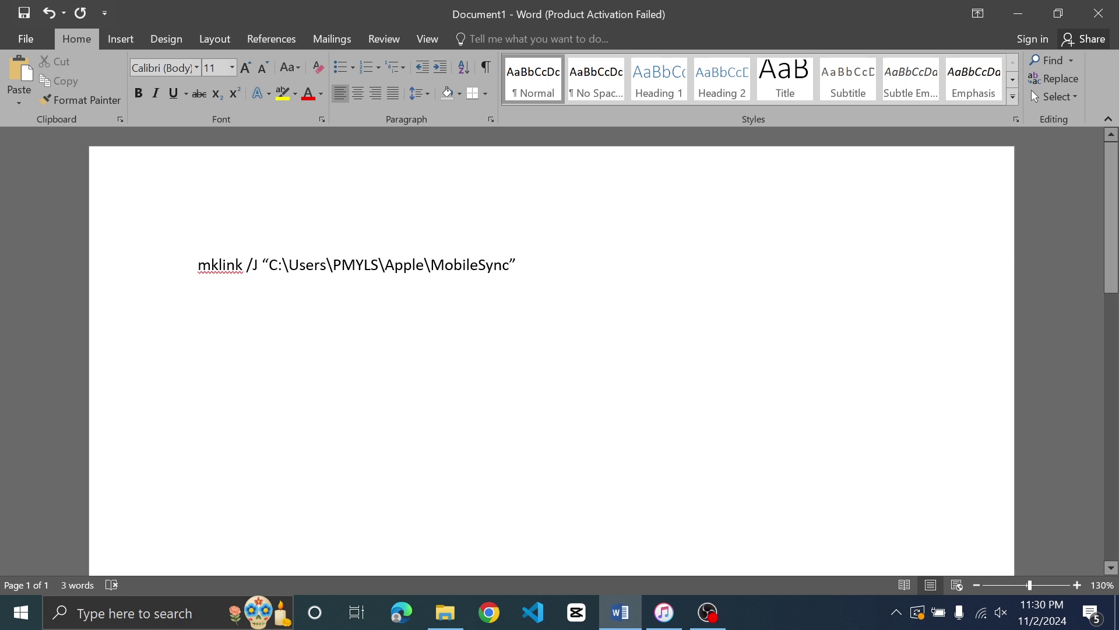
- Append \Backup to the quoted MobileSync path, inside the quotation marks
type("\\")
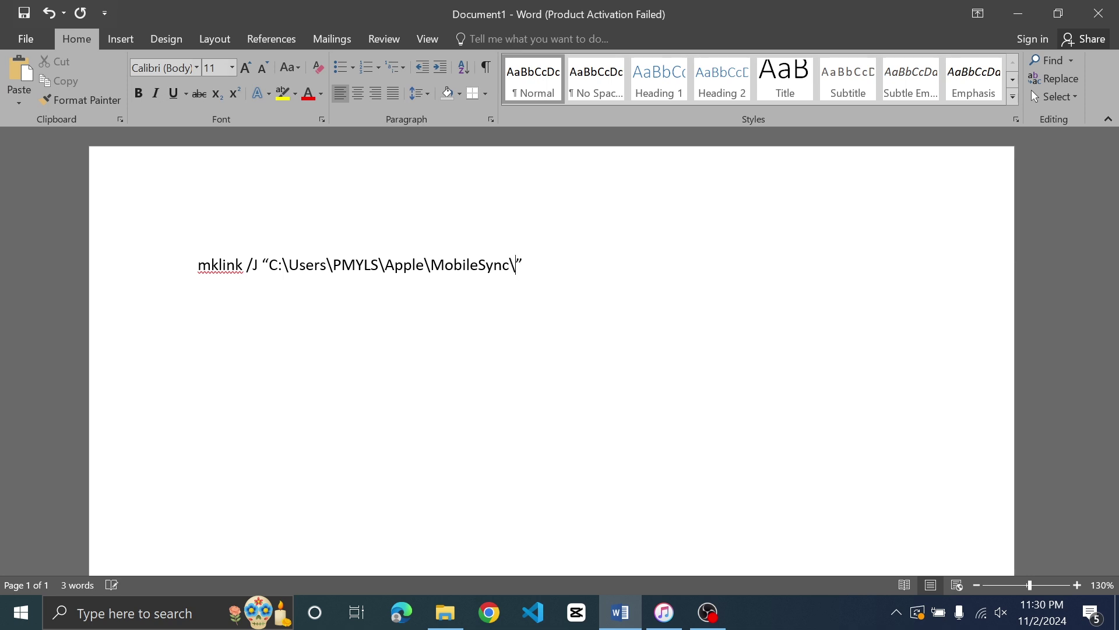
key("Caps_Lock")
type("B")
key("Caps_Lock")
type("ackup")
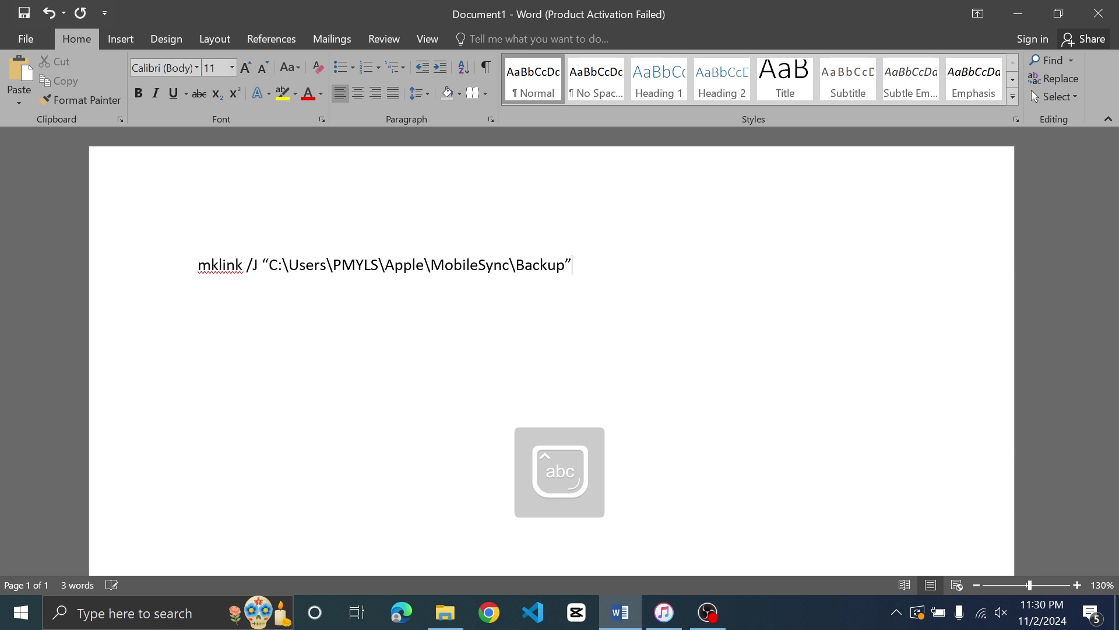
key("End")
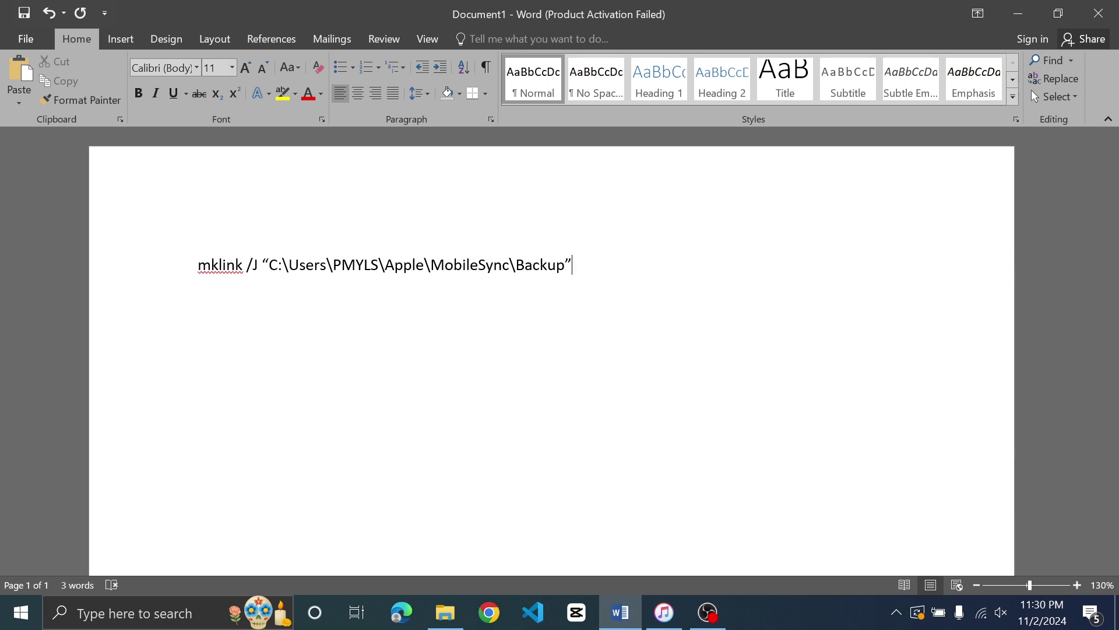
- Add "D:\Backup" in quotation marks as the second path of the mklink command
type("\"\"")
key("Caps_Lock")
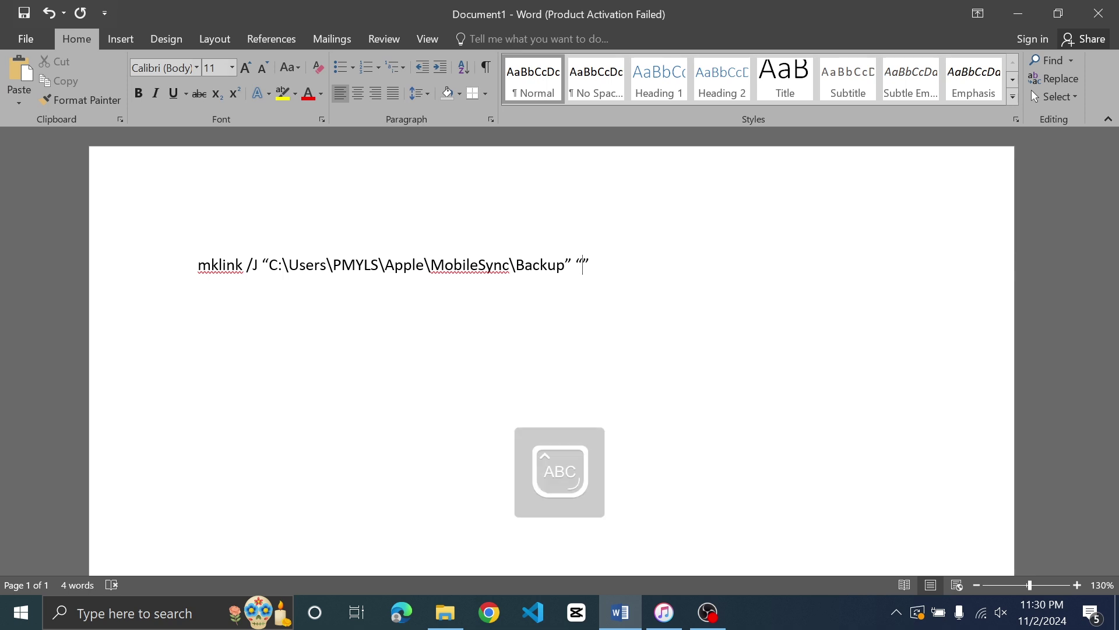
left_click(445, 612)
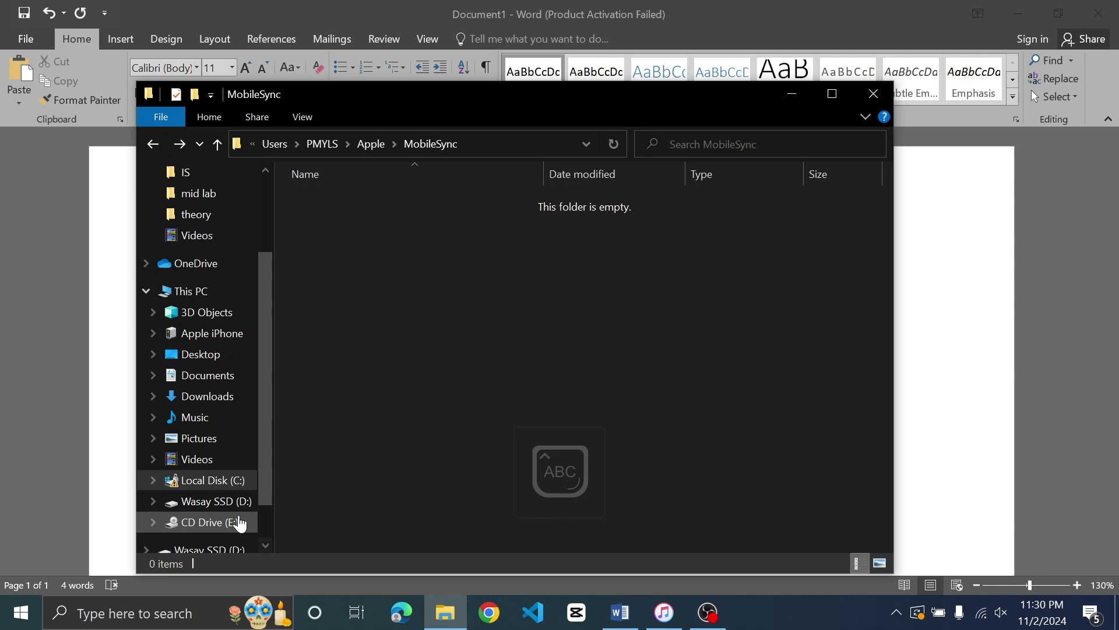
left_click(810, 96)
type("D")
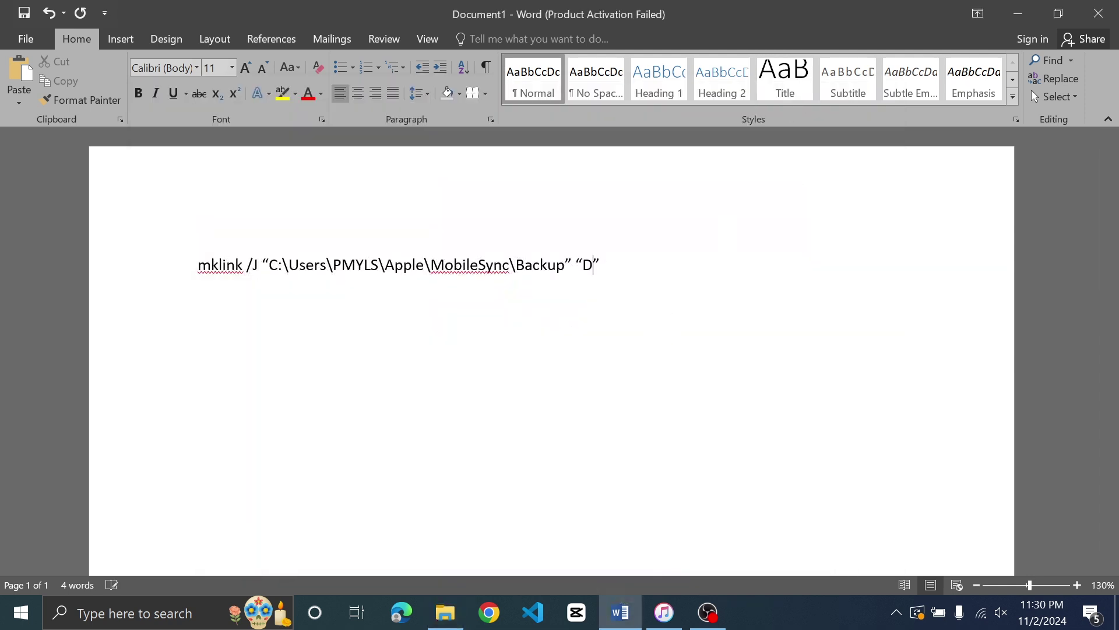
type(":\\Backup")
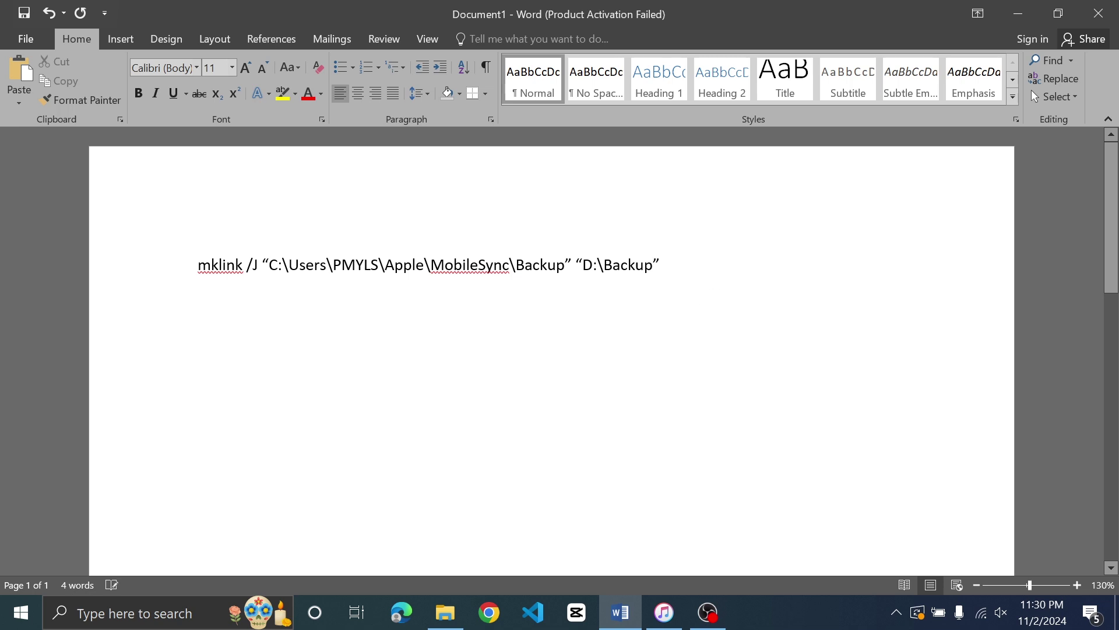
- Copy the complete mklink command from the document and run it in Command Prompt opened as administrator
key("ctrl+a")
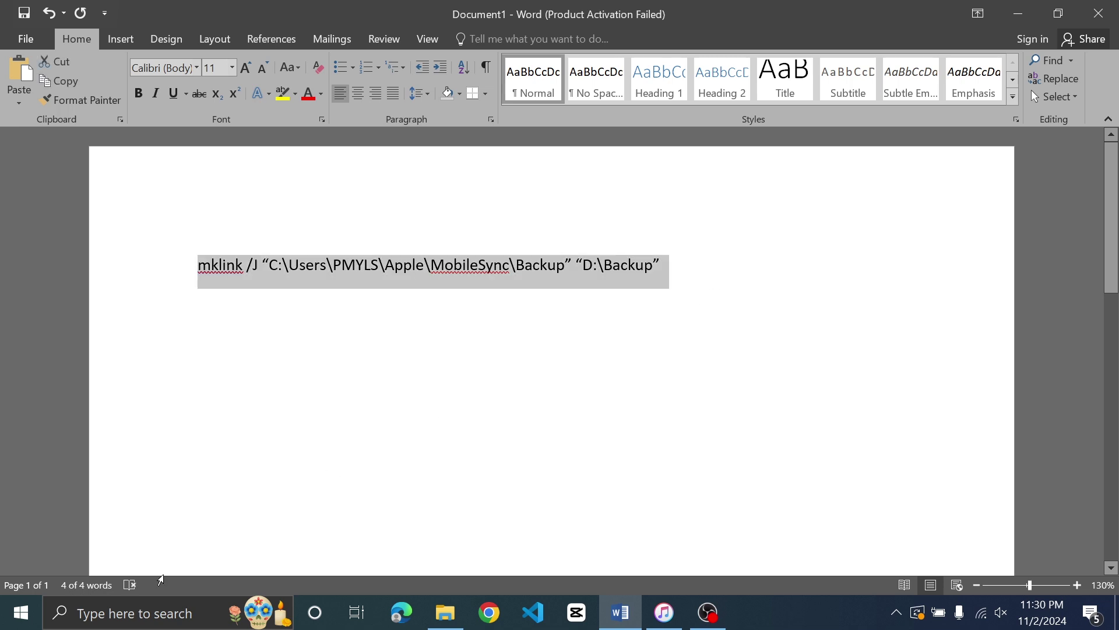
left_click(165, 618)
type("cmd")
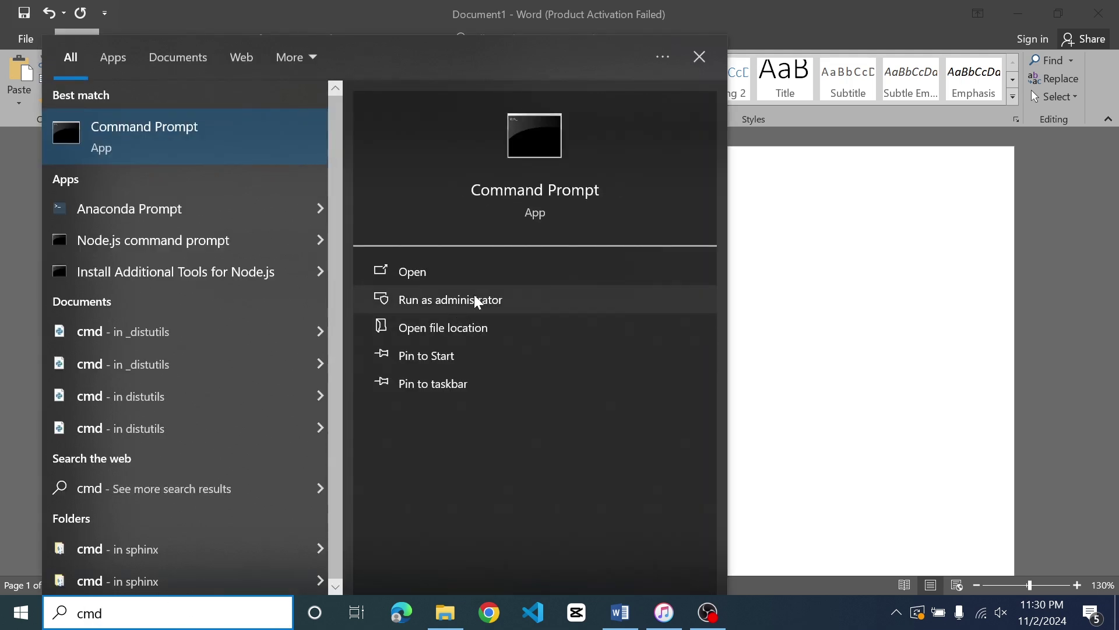
left_click(477, 300)
right_click(376, 233)
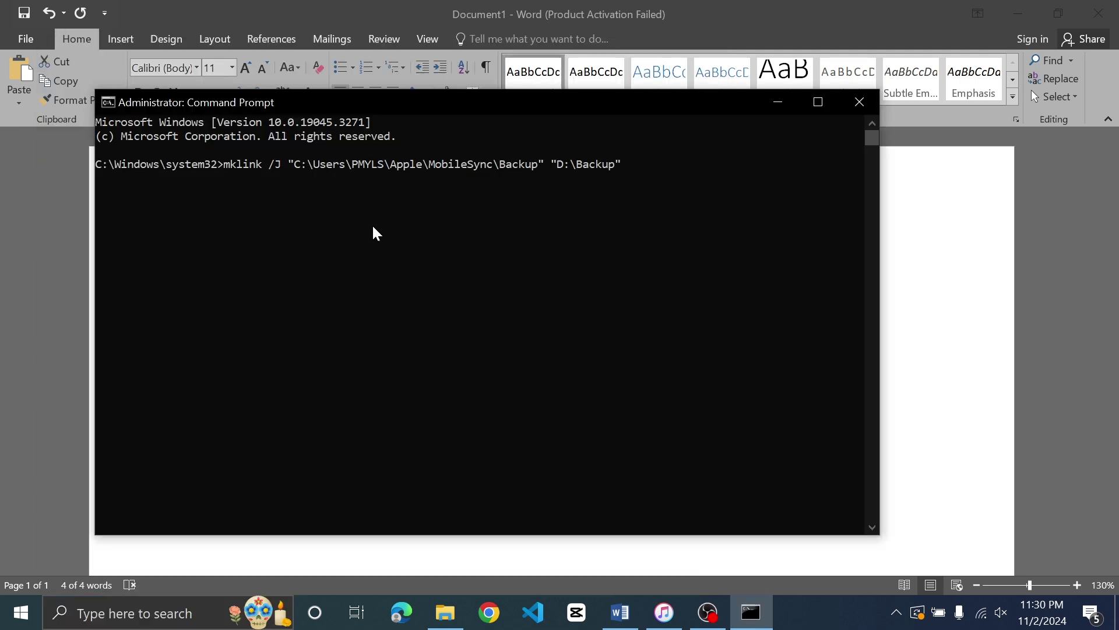
key("Return")
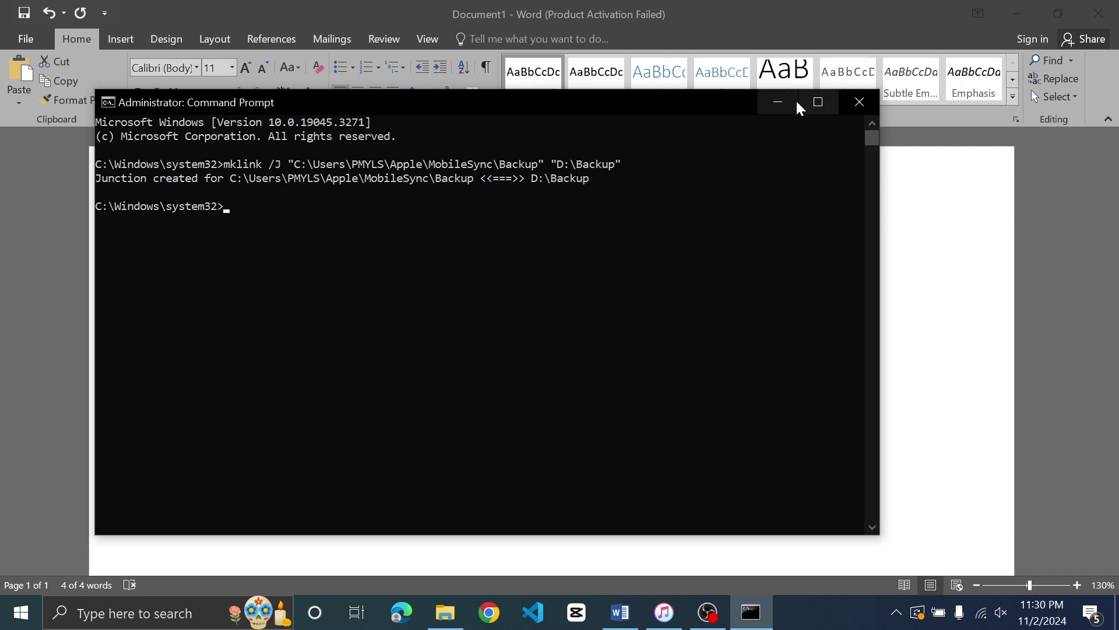
- Minimize Command Prompt and Word, and close and relaunch iTunes
left_click(778, 102)
left_click(1014, 12)
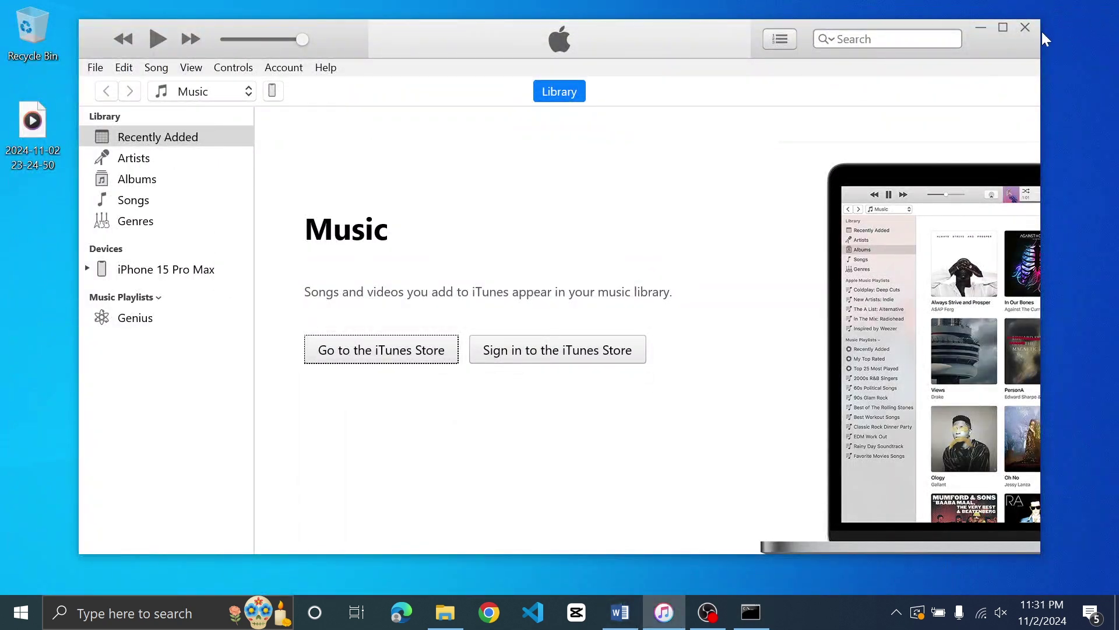
left_click(1025, 28)
left_click(174, 612)
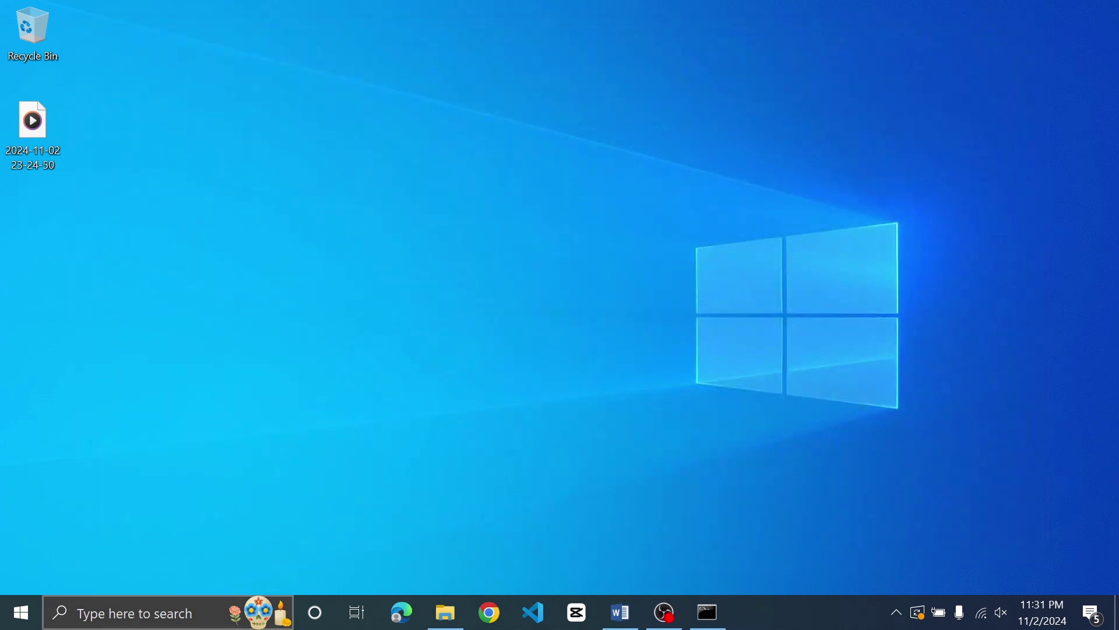
type("itu")
key("Return")
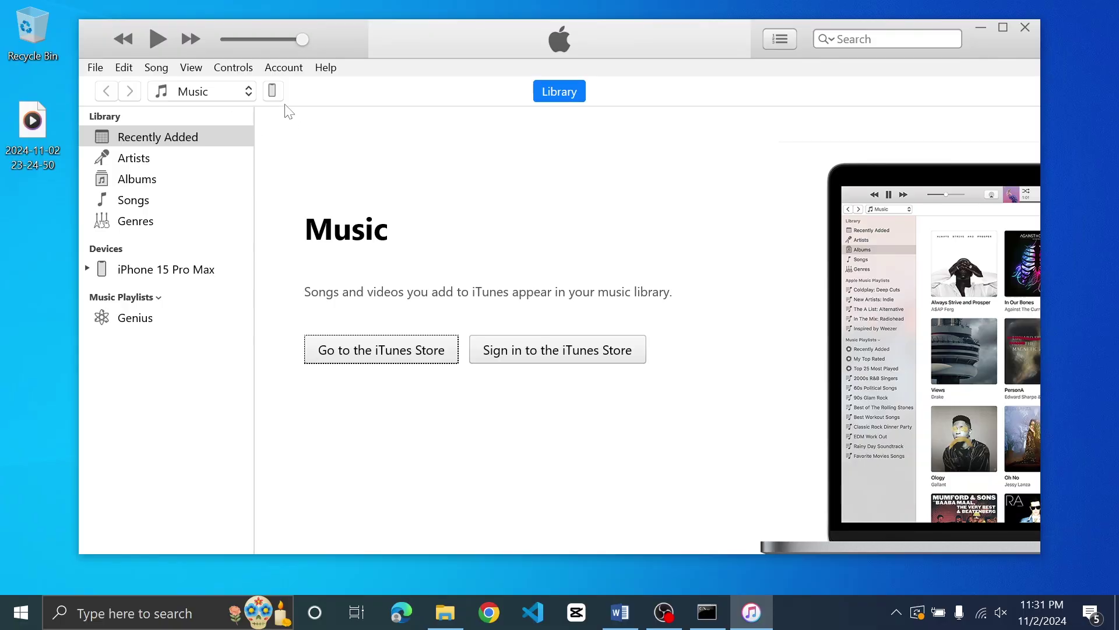
- Restore the connected iPhone from its iPhone 15 Pro Max backup on this computer, entering the backup password to unlock it
left_click(272, 91)
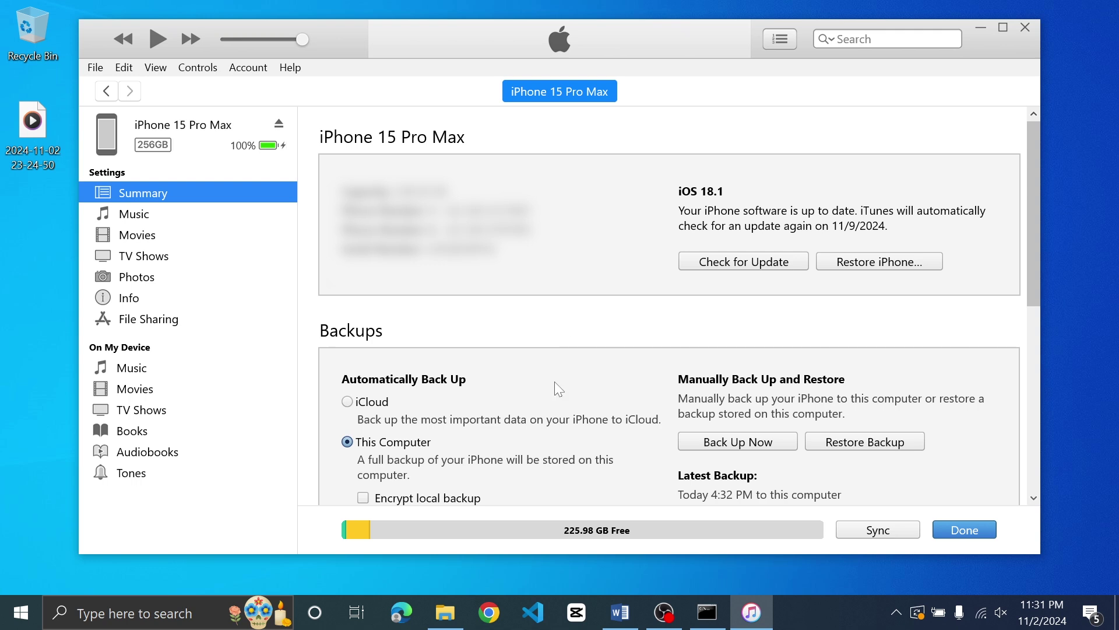
left_click(873, 442)
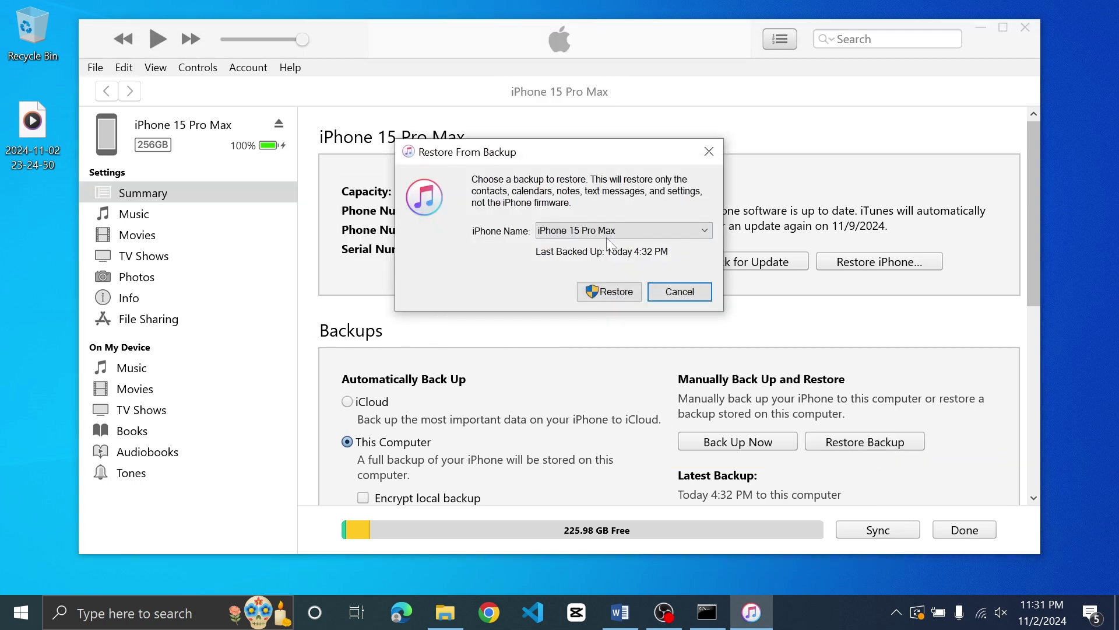
left_click(600, 292)
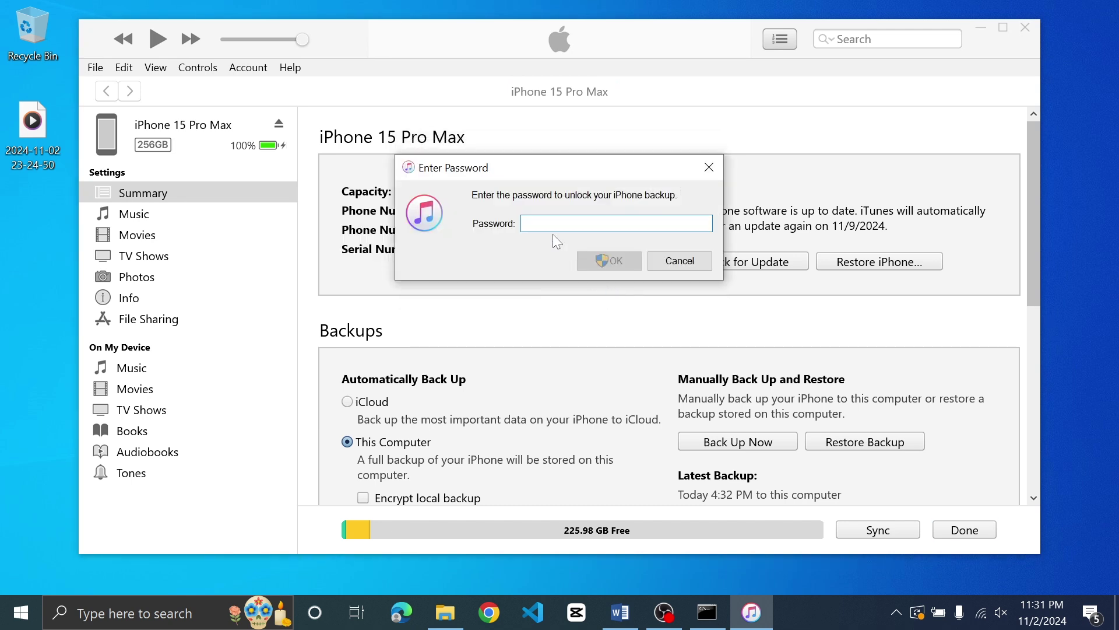
type("•••")
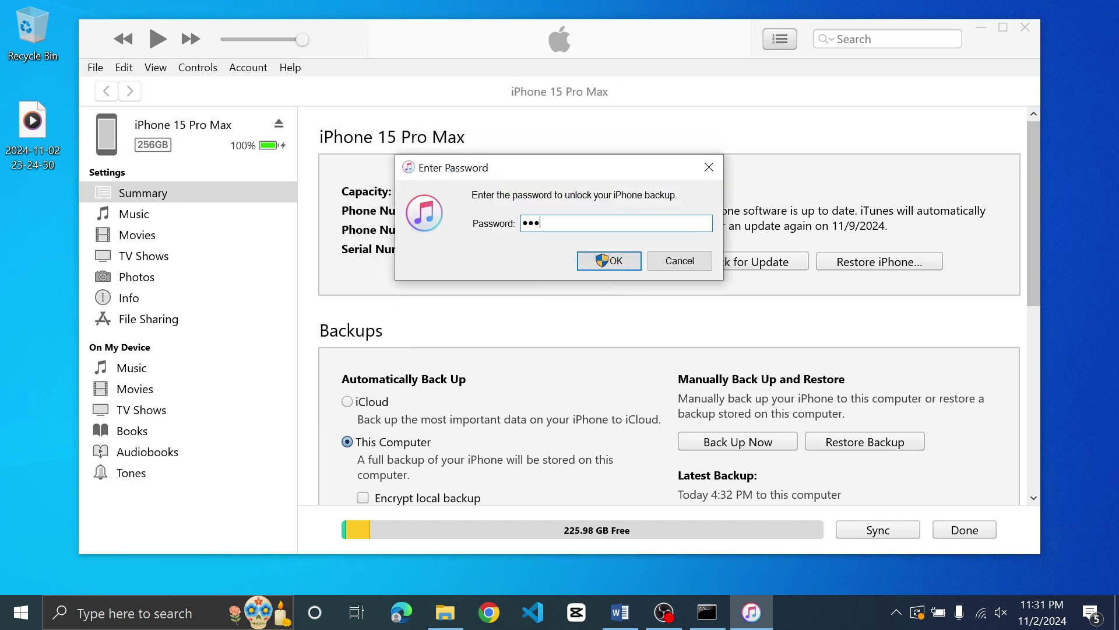
key("Return")
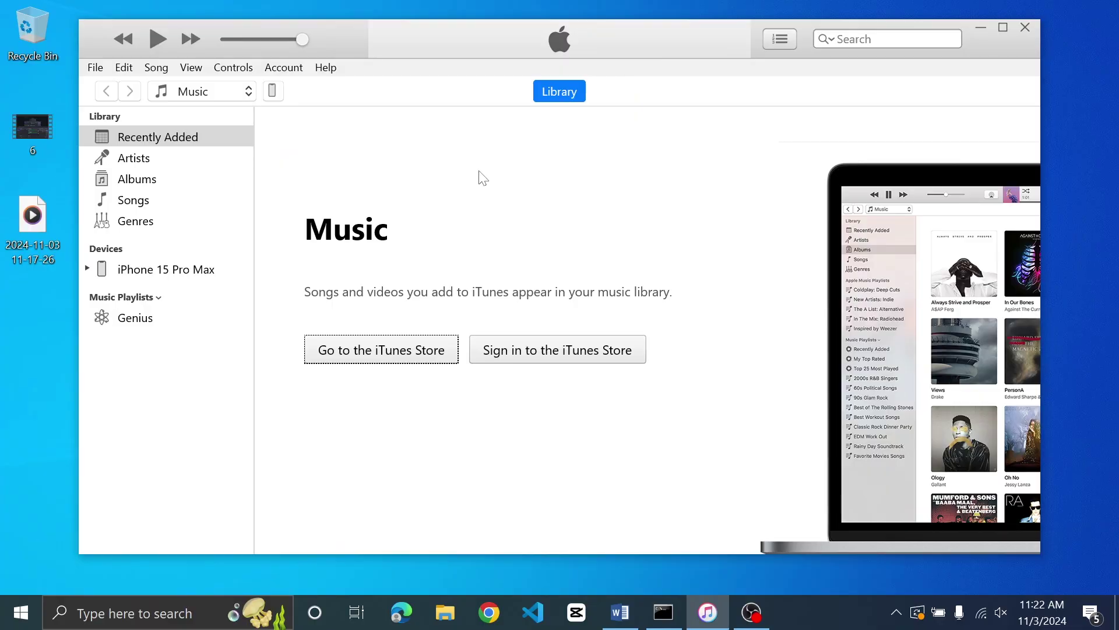
- Close iTunes and open the D: drive in File Explorer to view its Backup and Others folders
left_click(1029, 29)
left_click(445, 613)
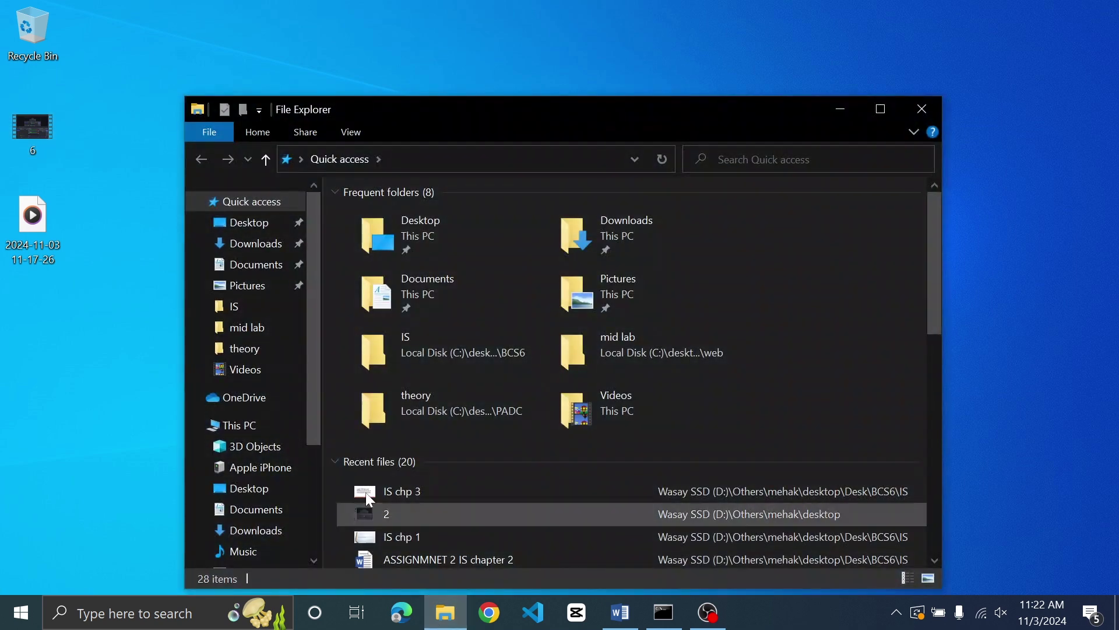
left_click(263, 417)
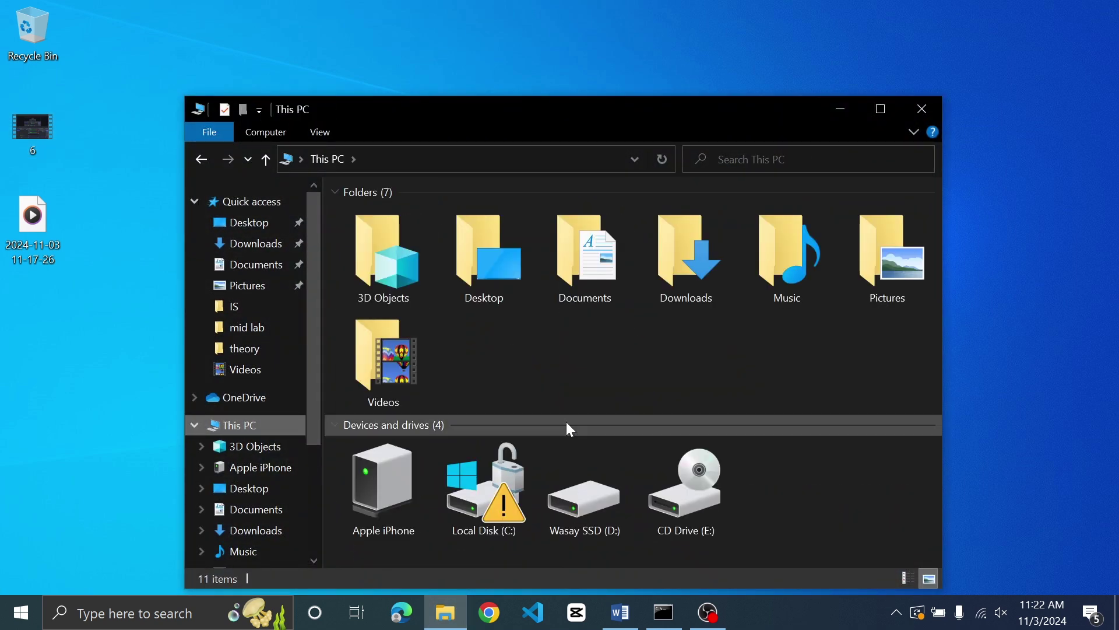
double_click(588, 506)
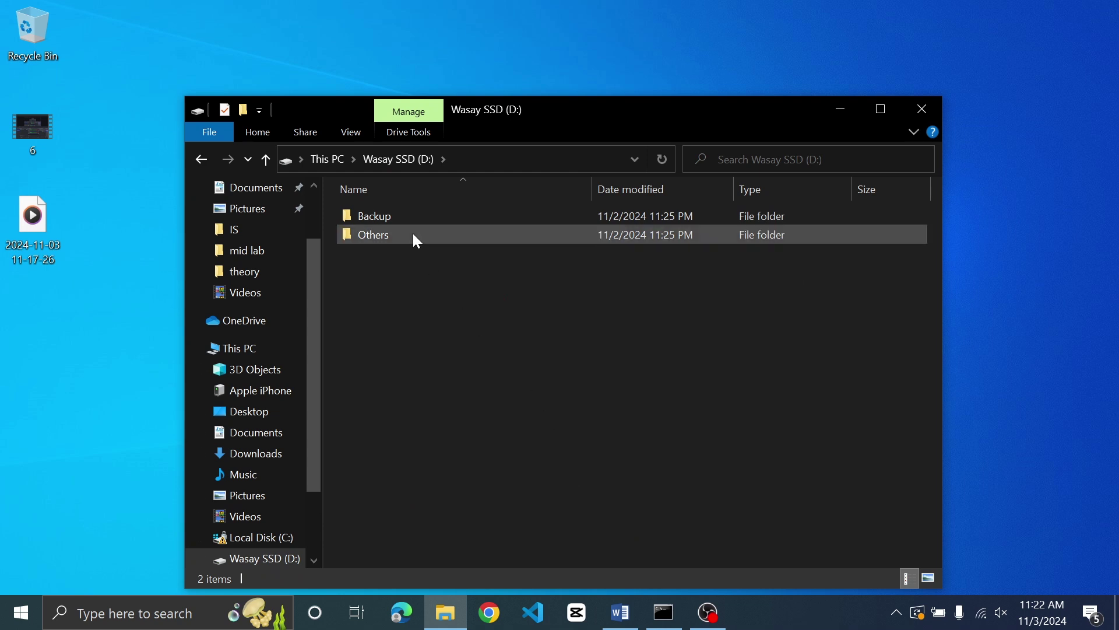
mouse_move(415, 236)
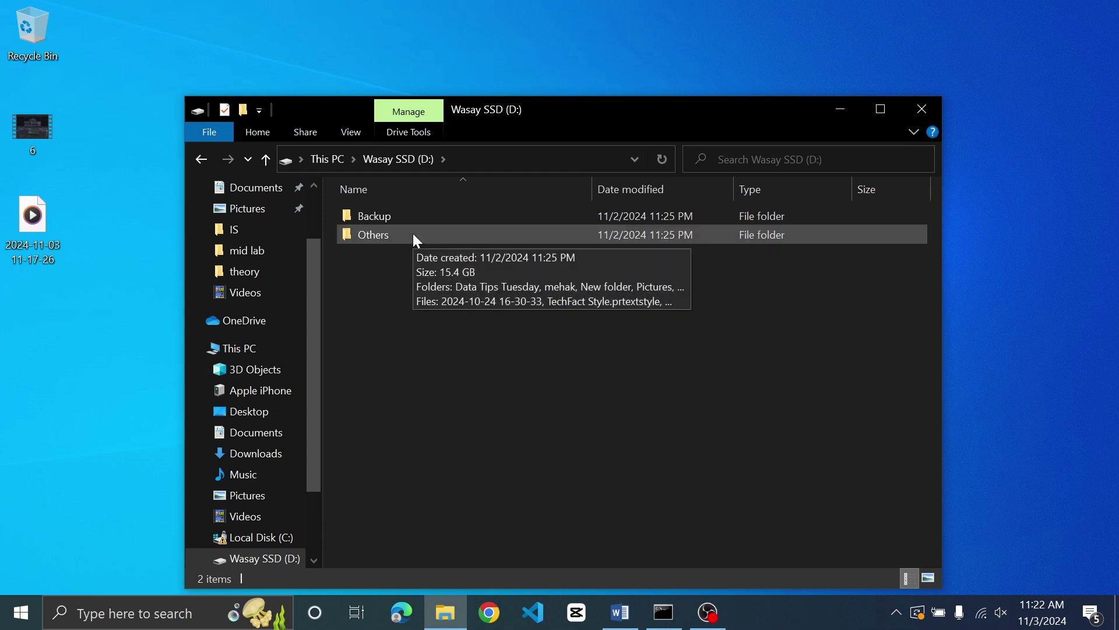